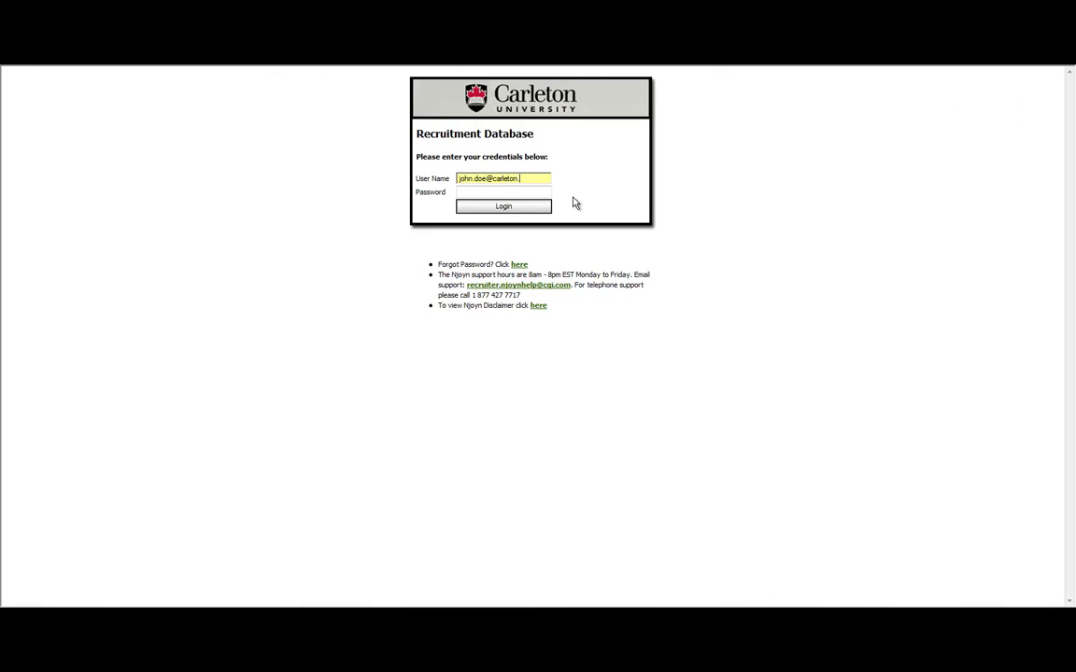
# Step: Enter the account password after the user name to sign in to the Carleton database
pyautogui.press('Tab')
pyautogui.write('••••••')
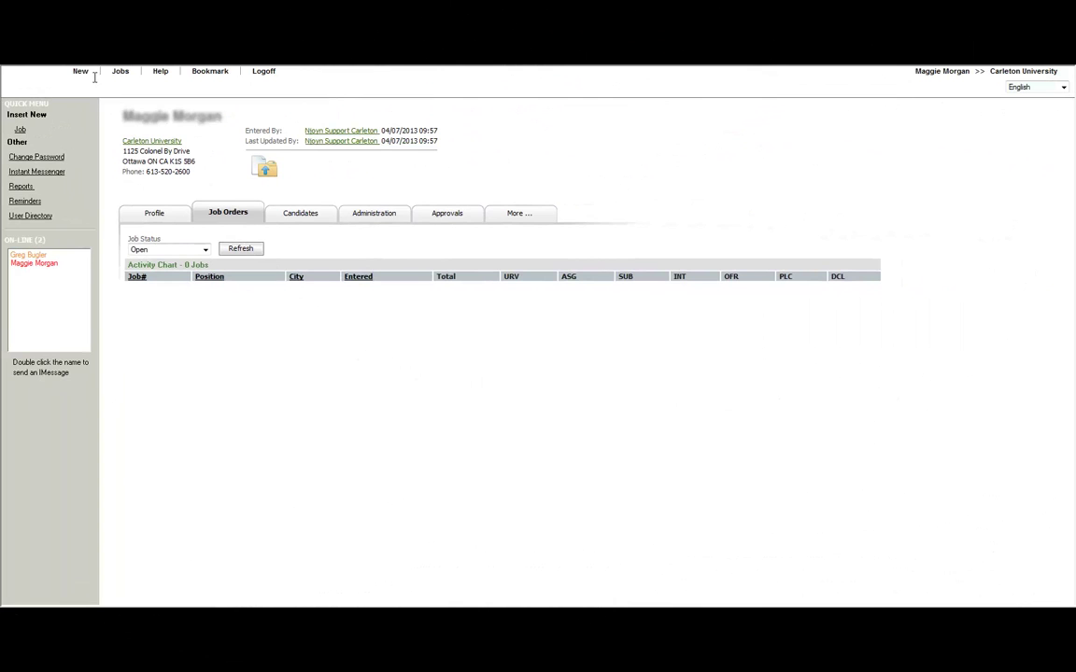
# Step: Start a new job and choose VP Finance and Administration, Human Resources division, Human Resources department
pyautogui.moveTo(81, 73)
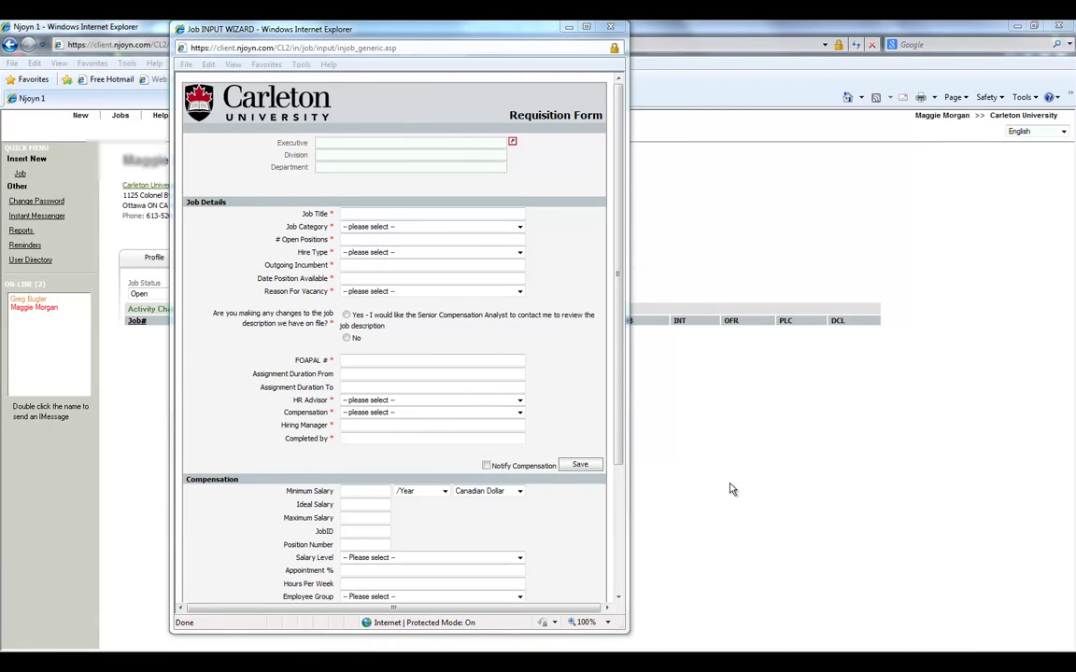
pyautogui.click(512, 145)
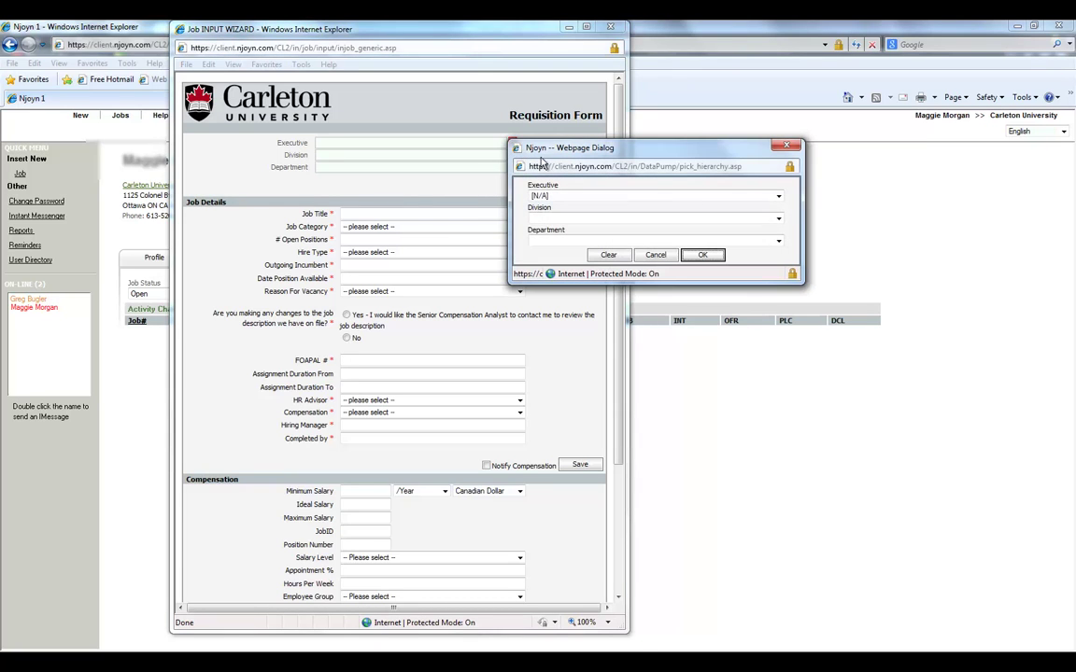
pyautogui.click(778, 197)
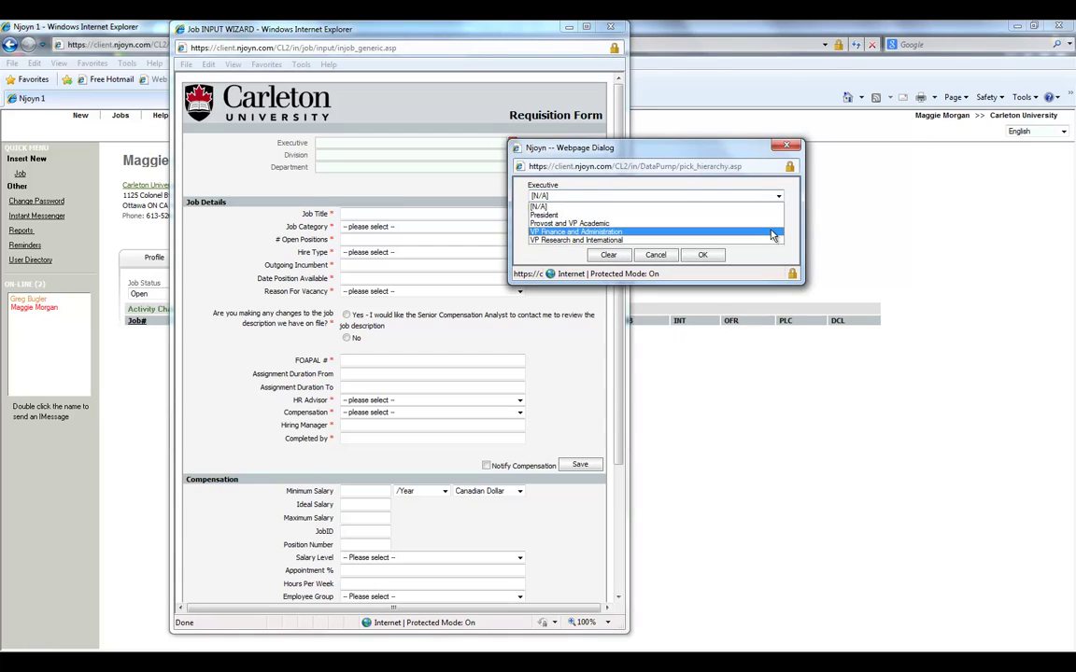
pyautogui.click(772, 233)
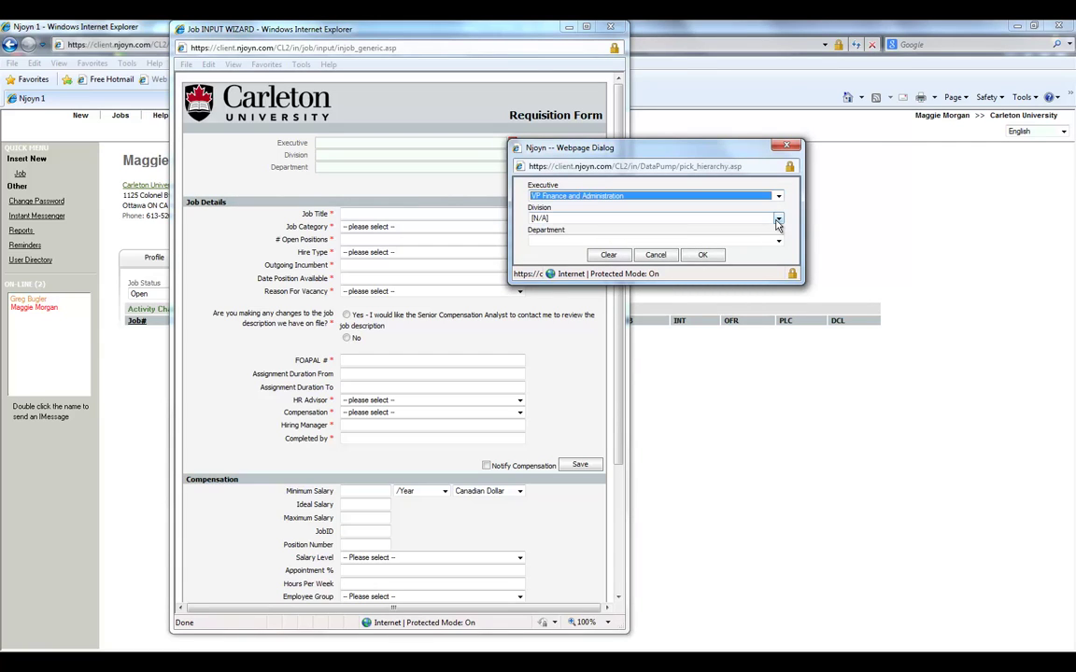
pyautogui.click(777, 219)
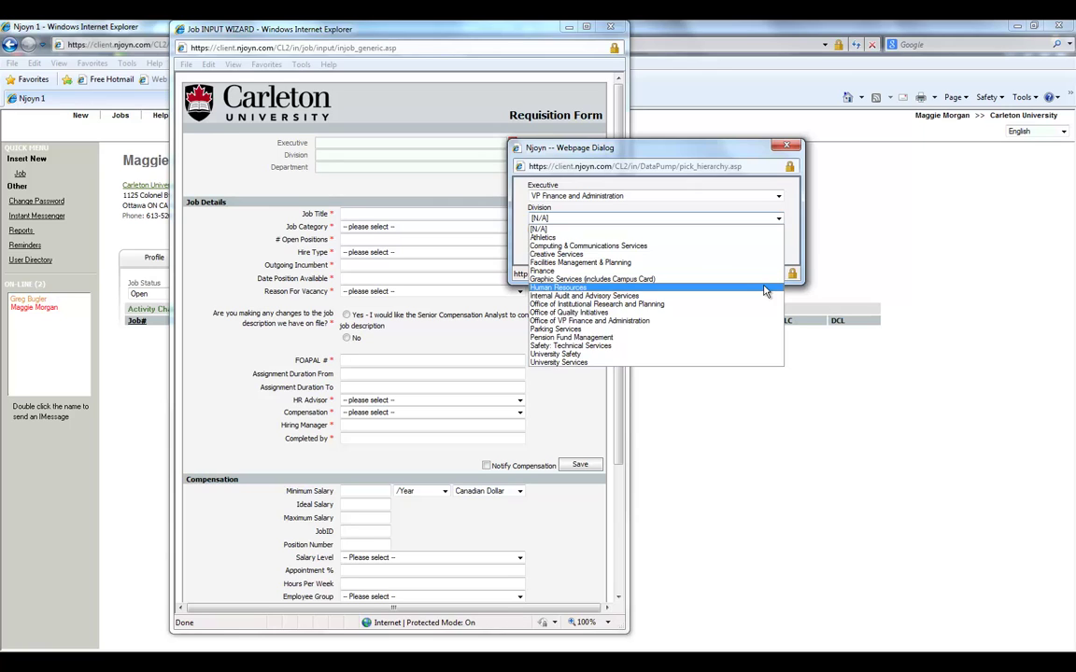
pyautogui.click(764, 291)
pyautogui.click(777, 240)
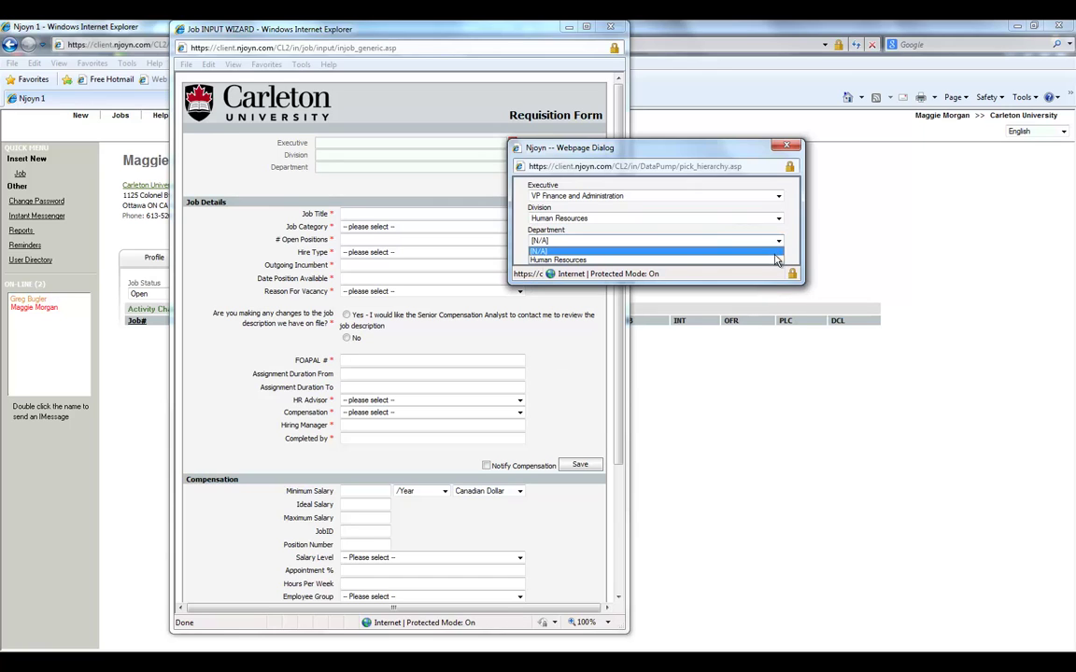
pyautogui.click(774, 261)
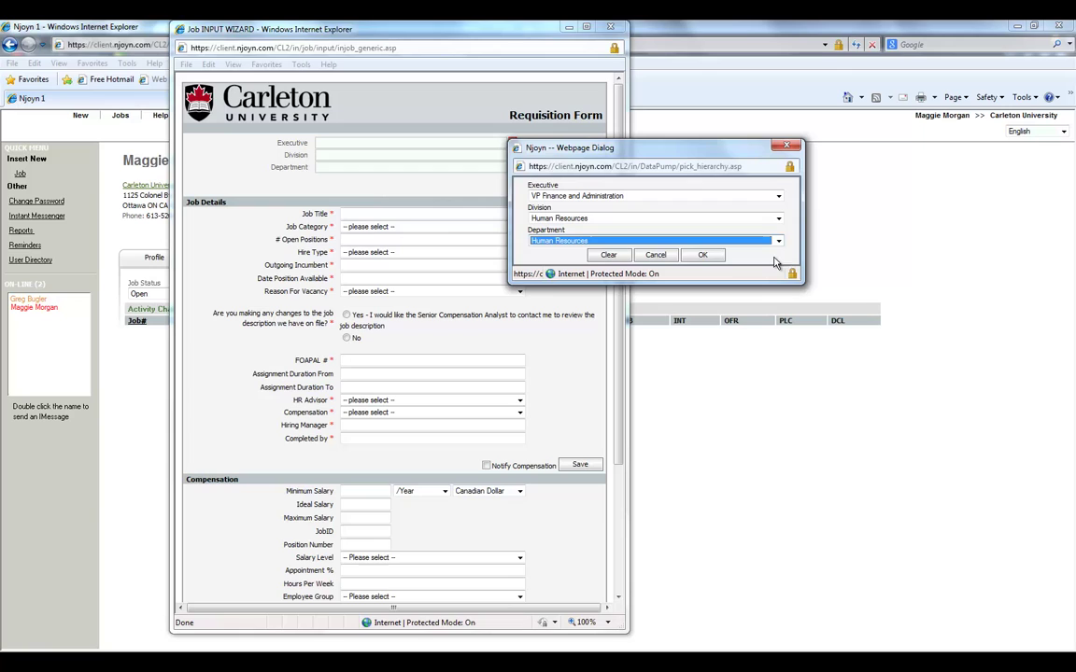
# Step: Apply the hierarchy, title the job 'Administrative Assistant' and set category Administrative
pyautogui.click(703, 255)
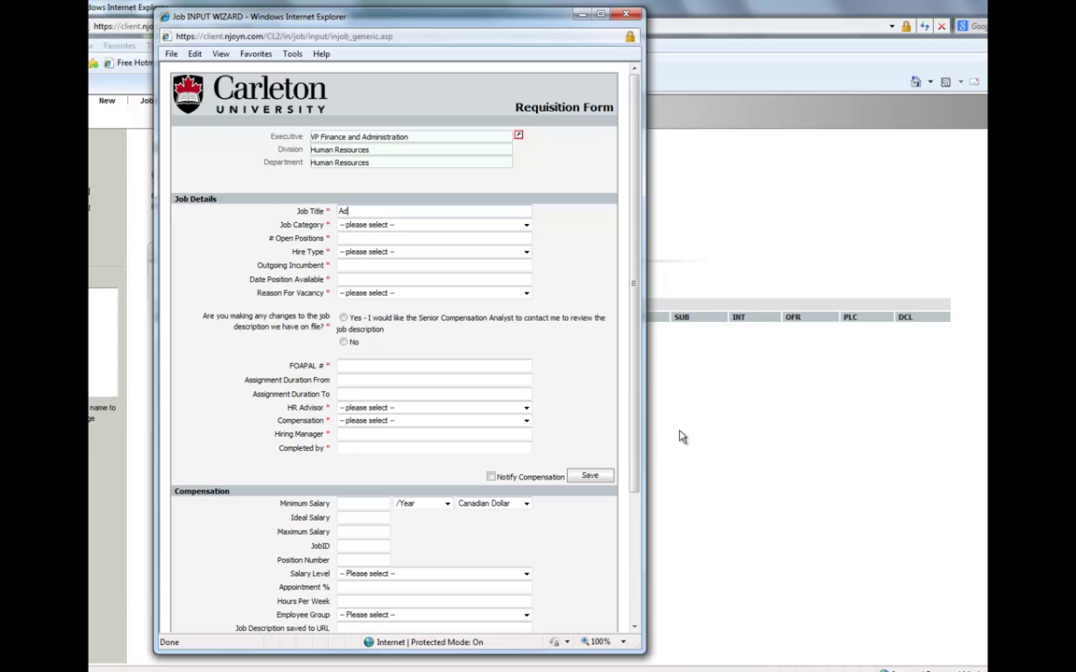
pyautogui.write('Administrative Assistant')
pyautogui.click(525, 225)
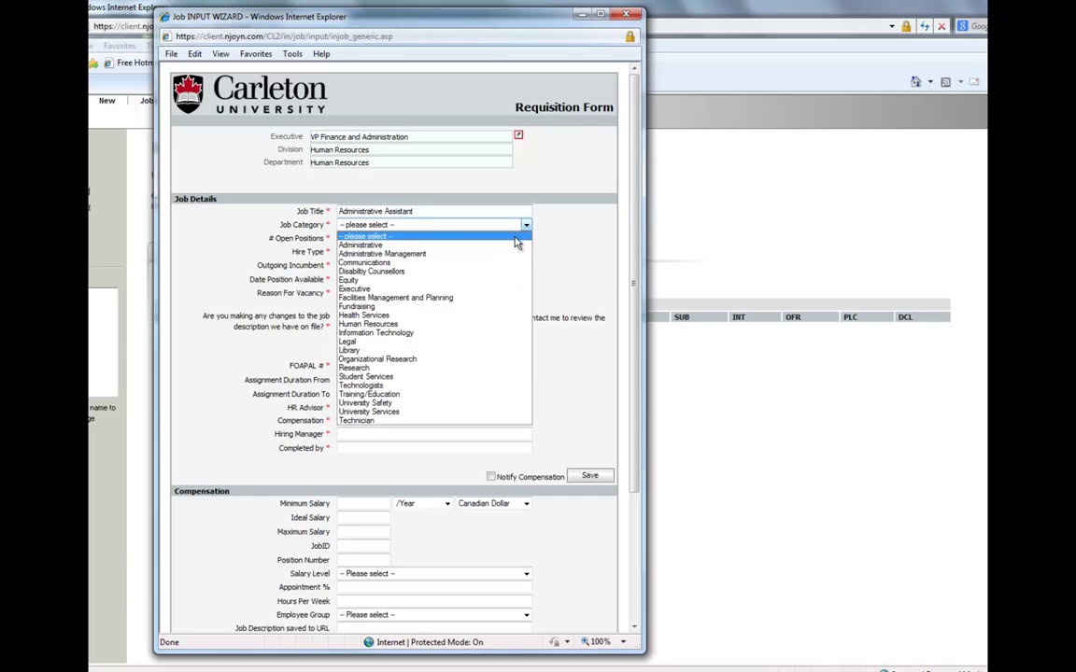
pyautogui.click(515, 244)
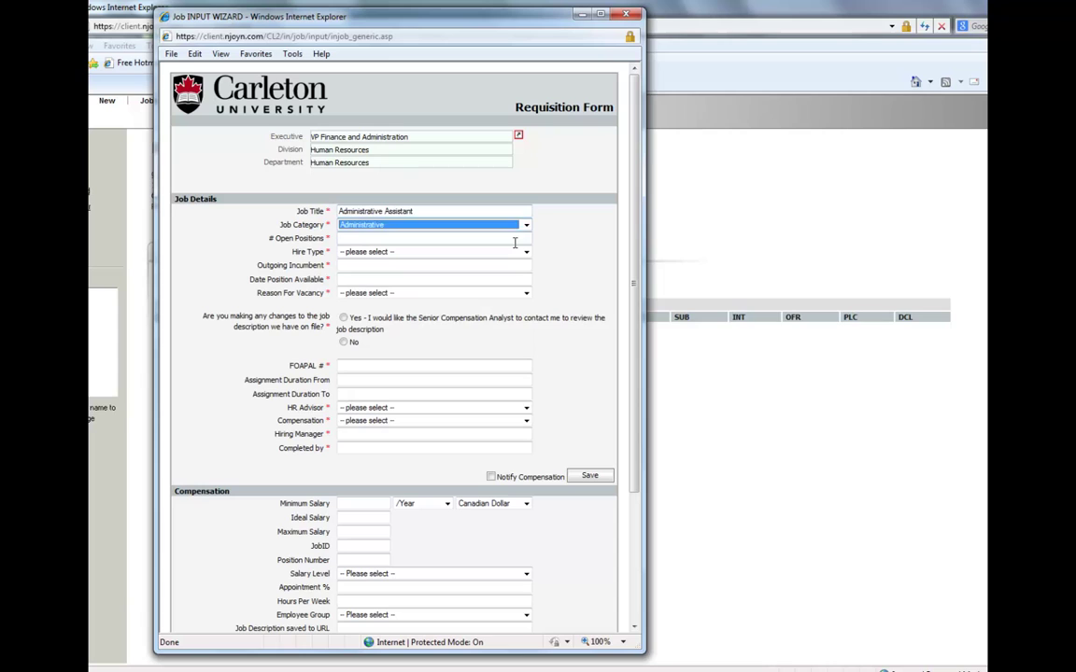
# Step: Set 1 opening, Continuing Full Time hire type, the outgoing incumbent's name, and availability 23/07/2013
pyautogui.click(513, 241)
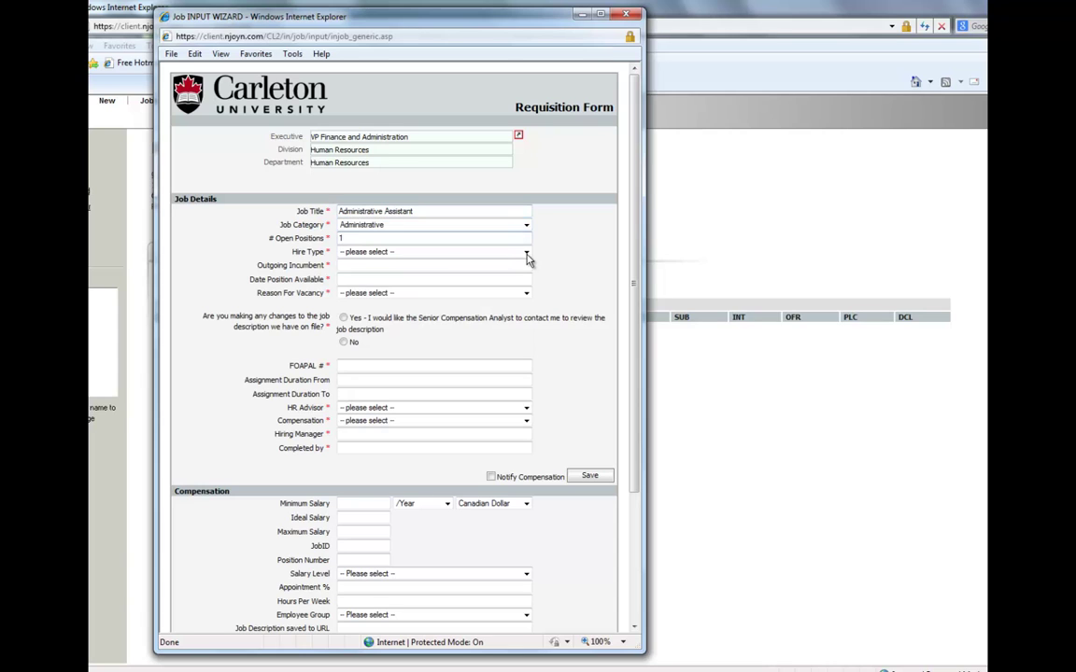
pyautogui.click(527, 253)
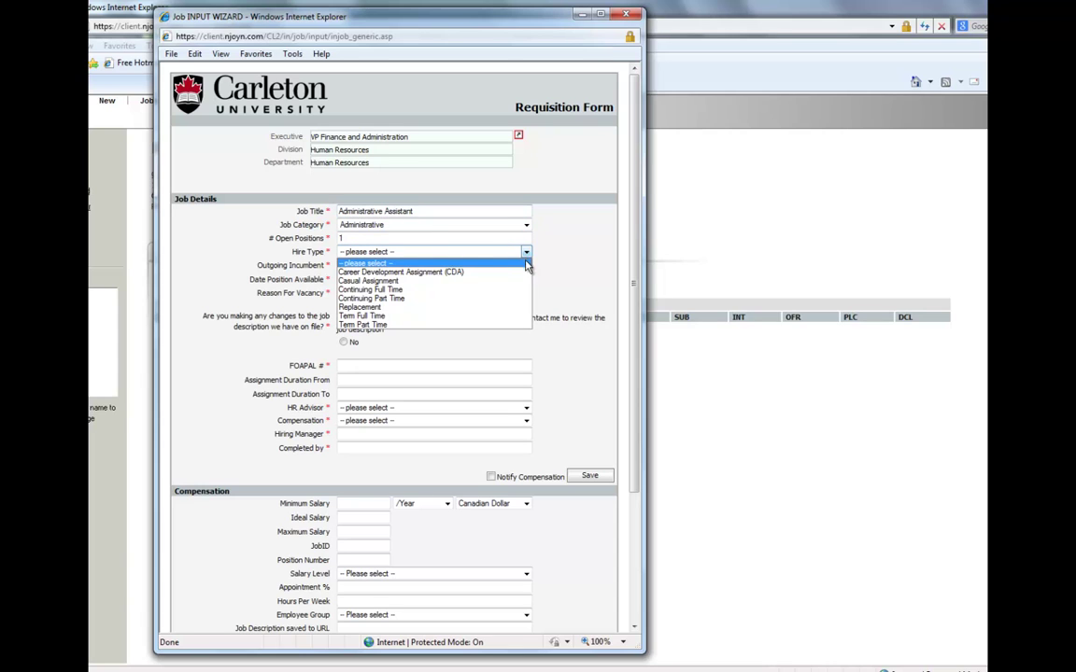
pyautogui.click(525, 291)
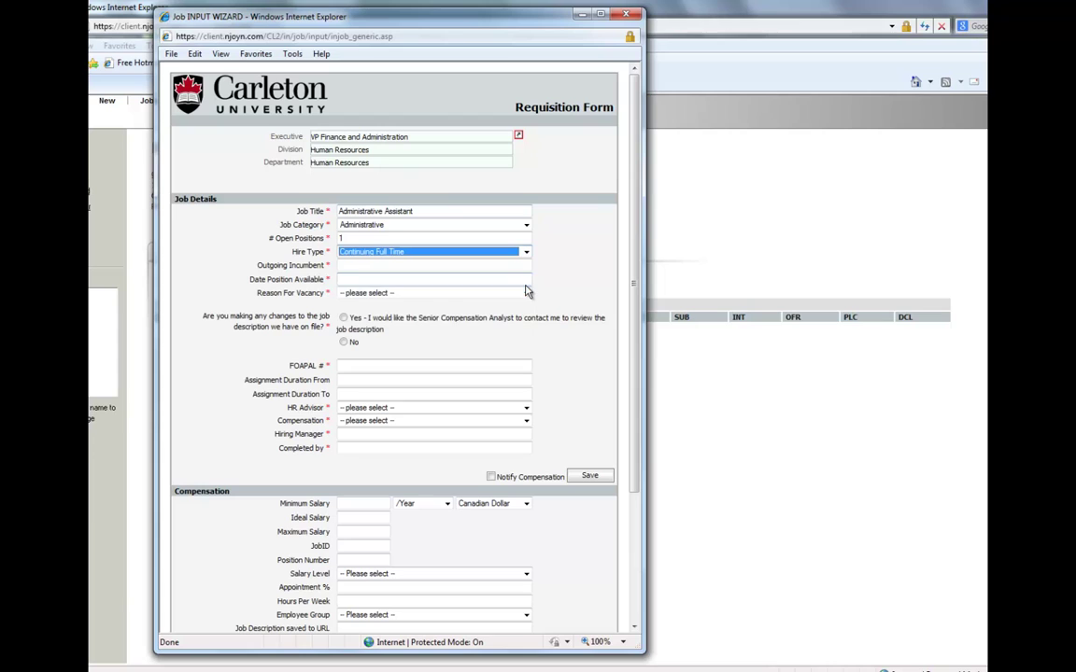
pyautogui.press('Tab')
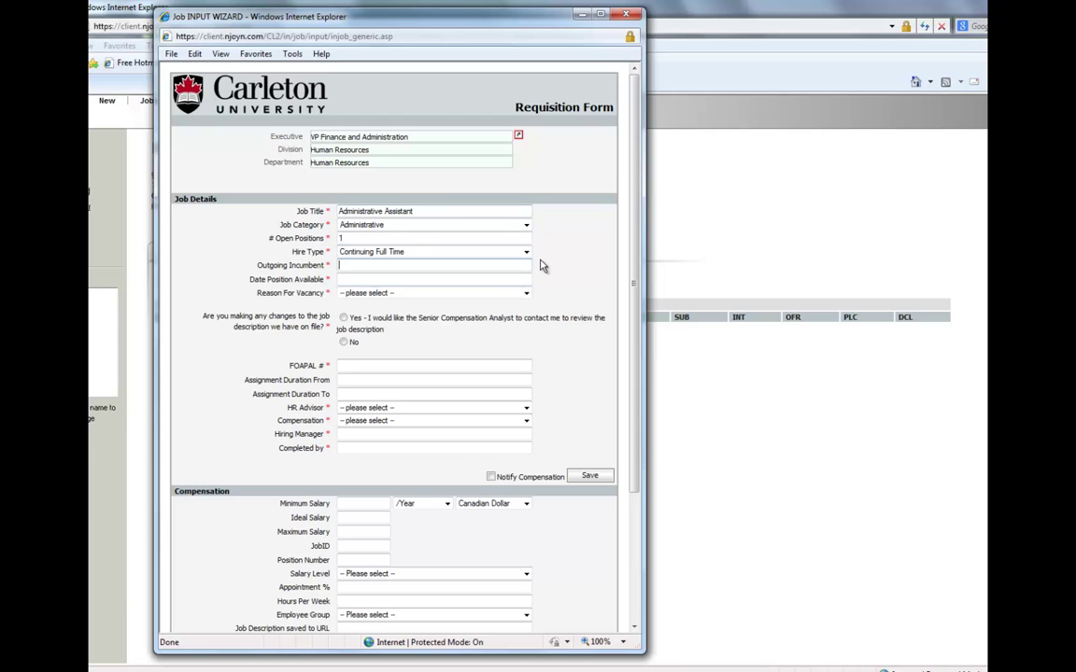
pyautogui.write('Jane Doe')
pyautogui.click(518, 279)
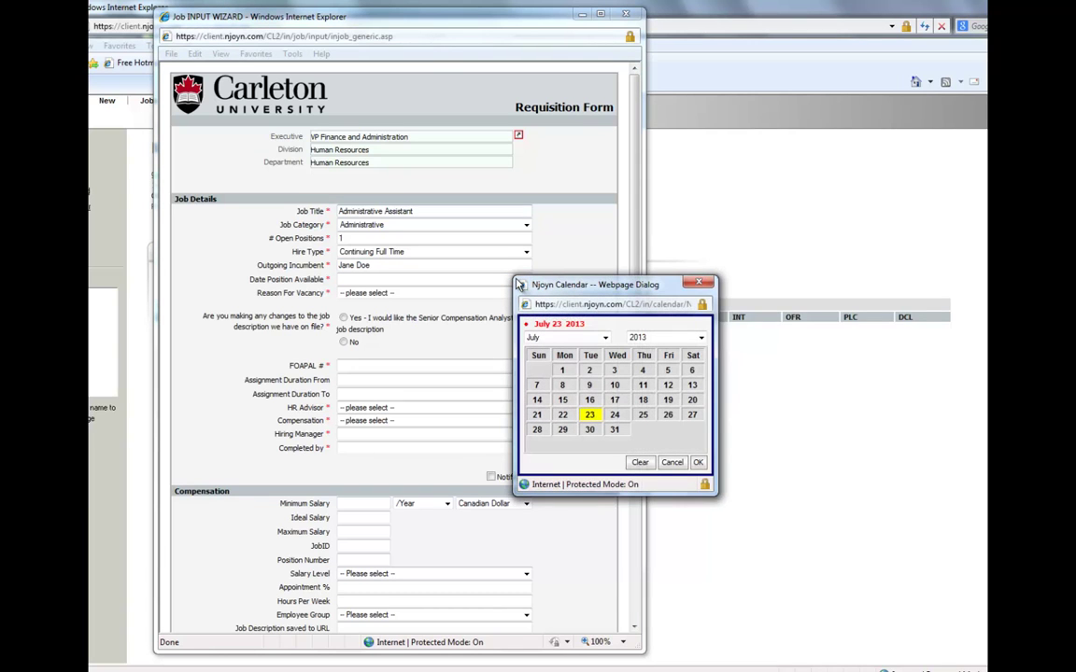
pyautogui.click(698, 463)
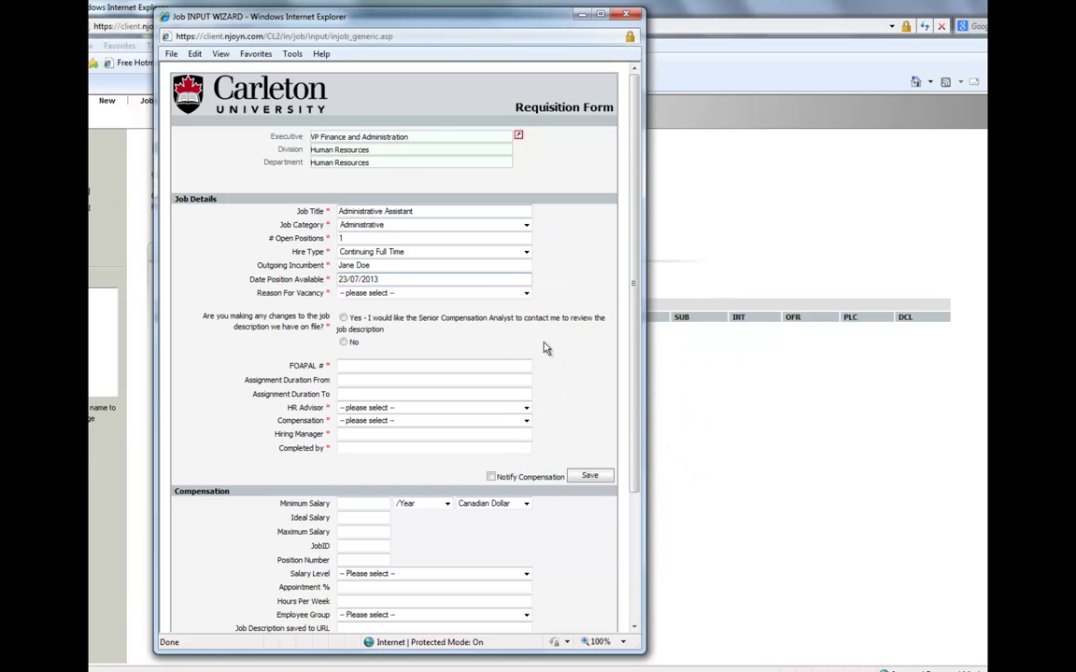
# Step: Set the vacancy reason to New Position, clear the outgoing incumbent, and answer Yes on job-description changes
pyautogui.click(526, 294)
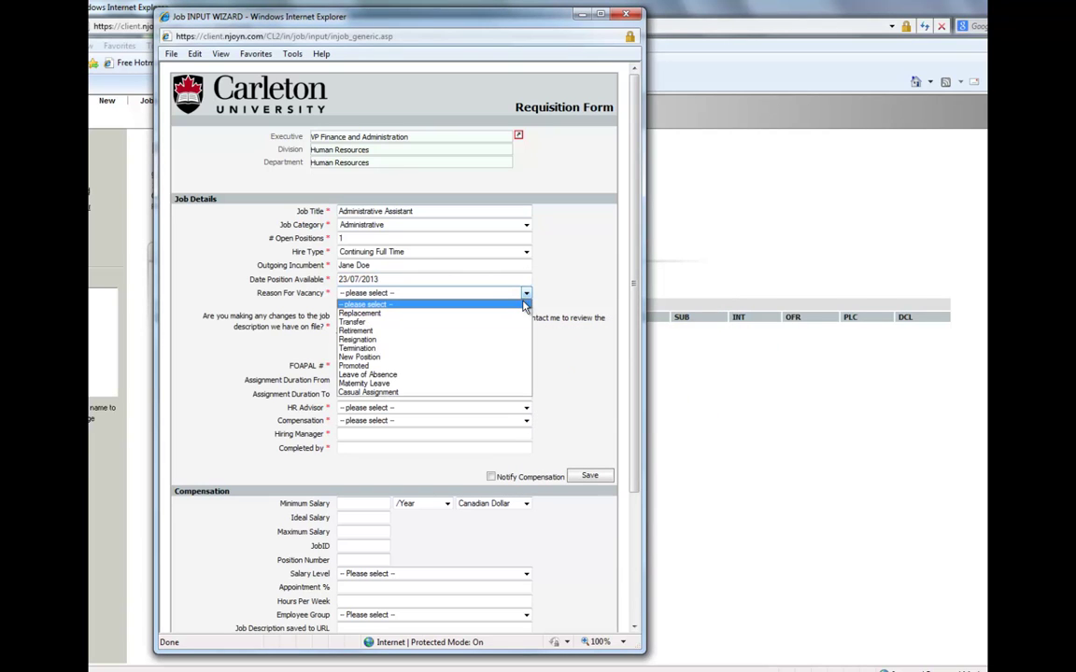
pyautogui.click(506, 357)
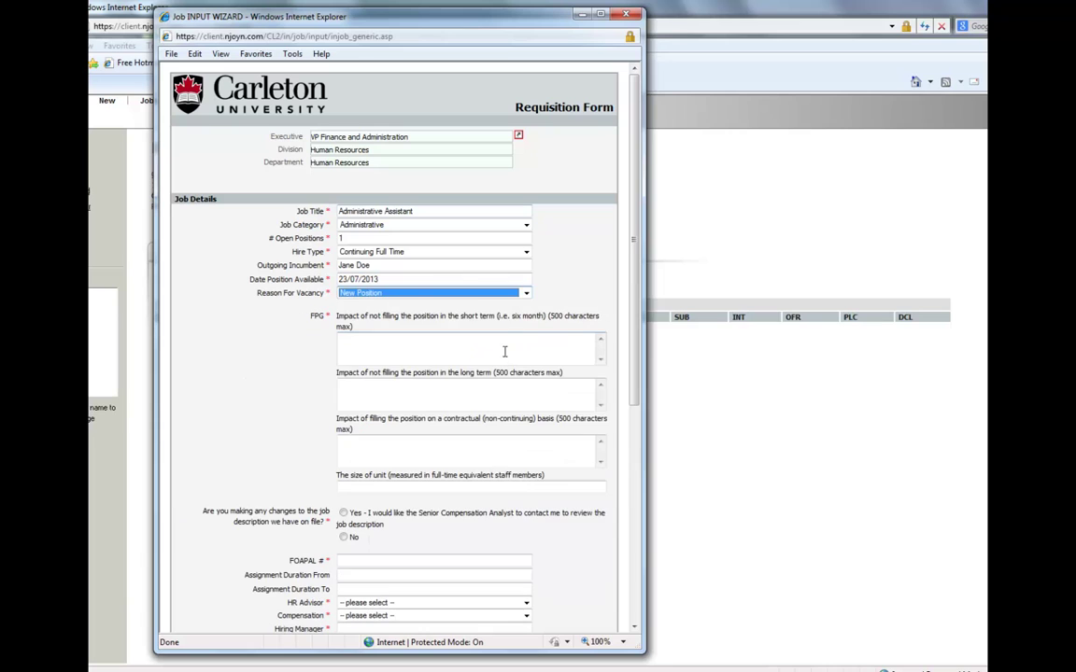
pyautogui.moveTo(379, 265); pyautogui.dragTo(329, 265)
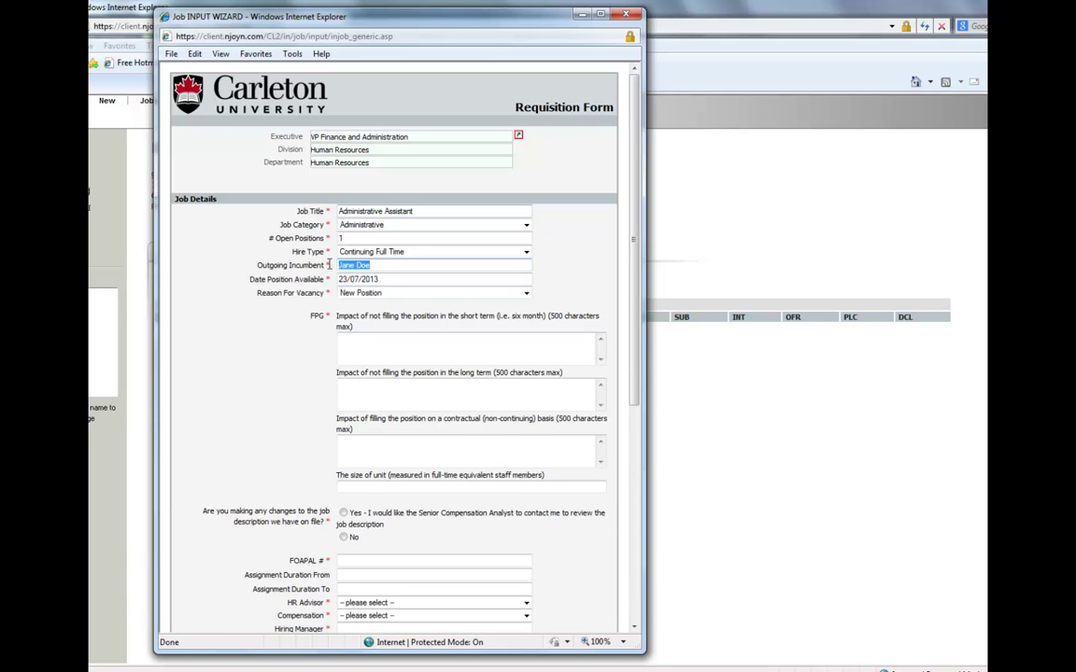
pyautogui.press('Delete')
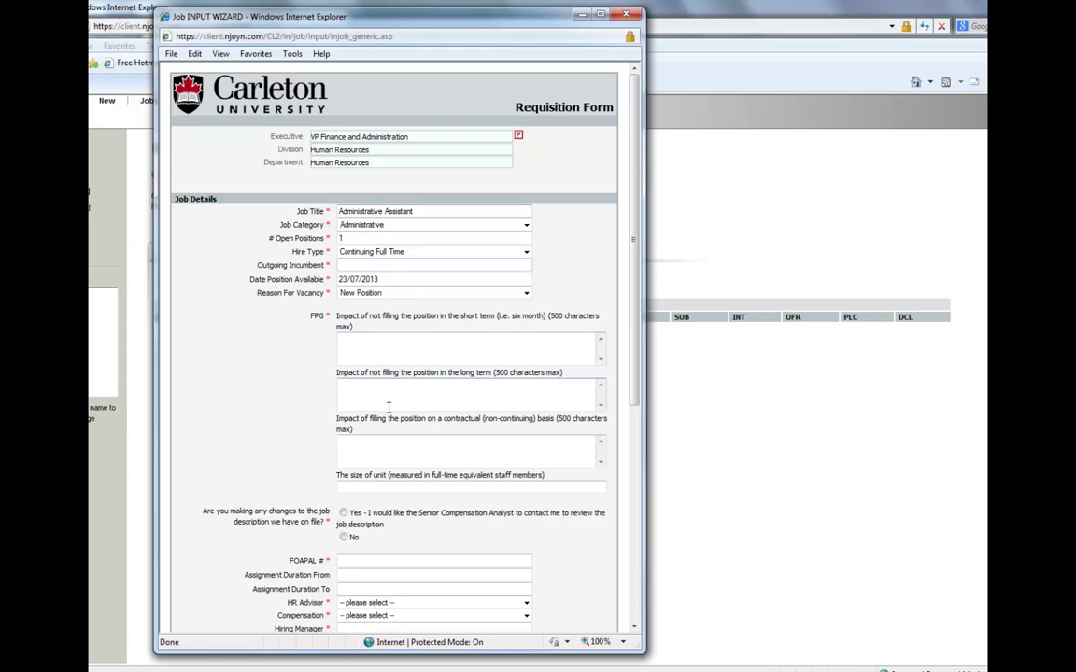
pyautogui.click(344, 513)
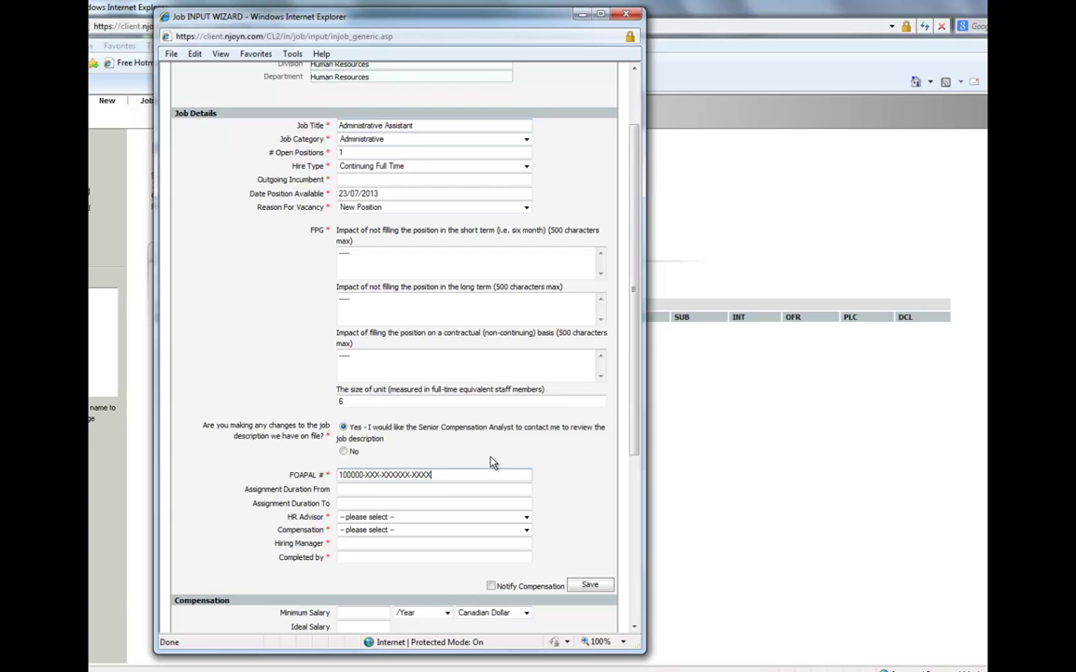
# Step: Change the hire type to Term Full Time and answer No on job-description changes
pyautogui.click(526, 170)
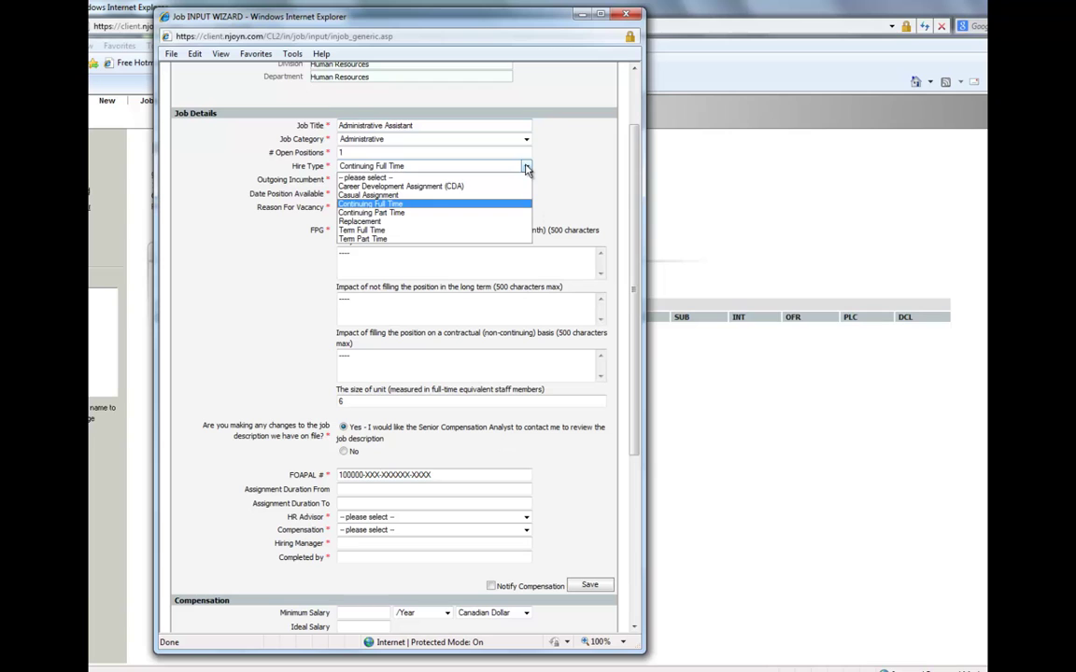
pyautogui.click(501, 229)
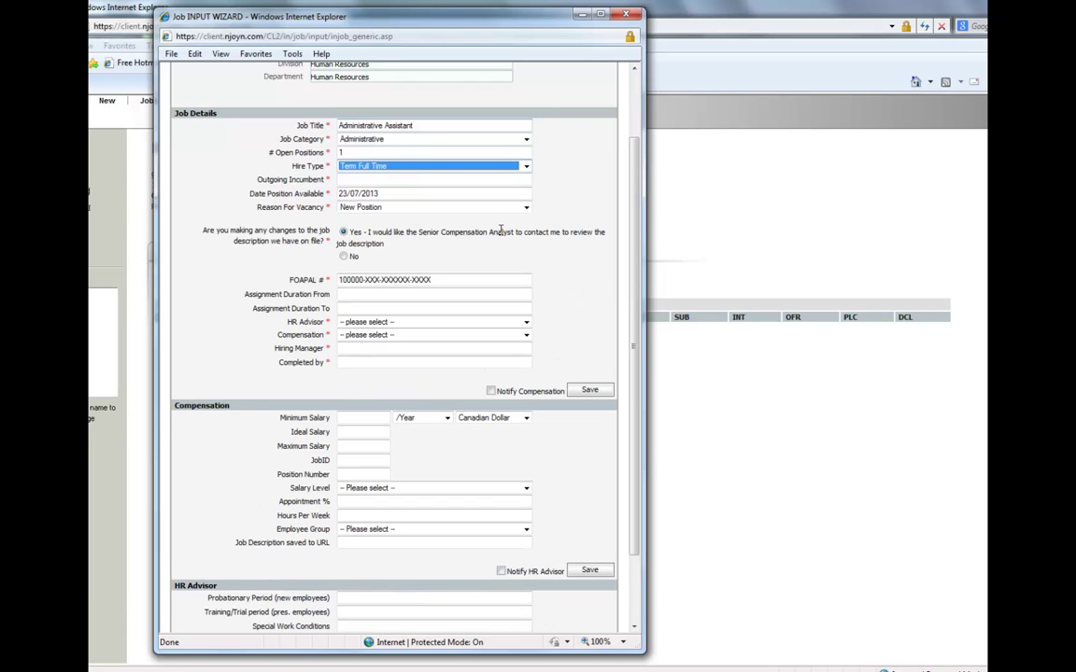
pyautogui.click(343, 256)
# Step: Set the assignment duration from 23/07/2013 to 22/07/2014
pyautogui.click(345, 293)
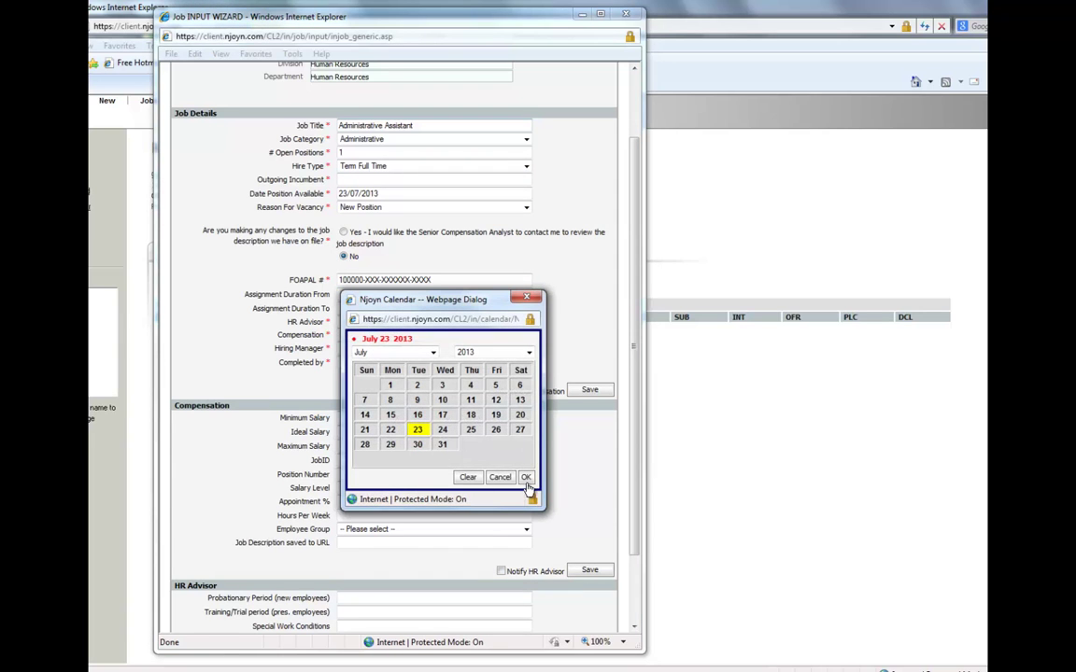
pyautogui.click(526, 477)
pyautogui.click(390, 310)
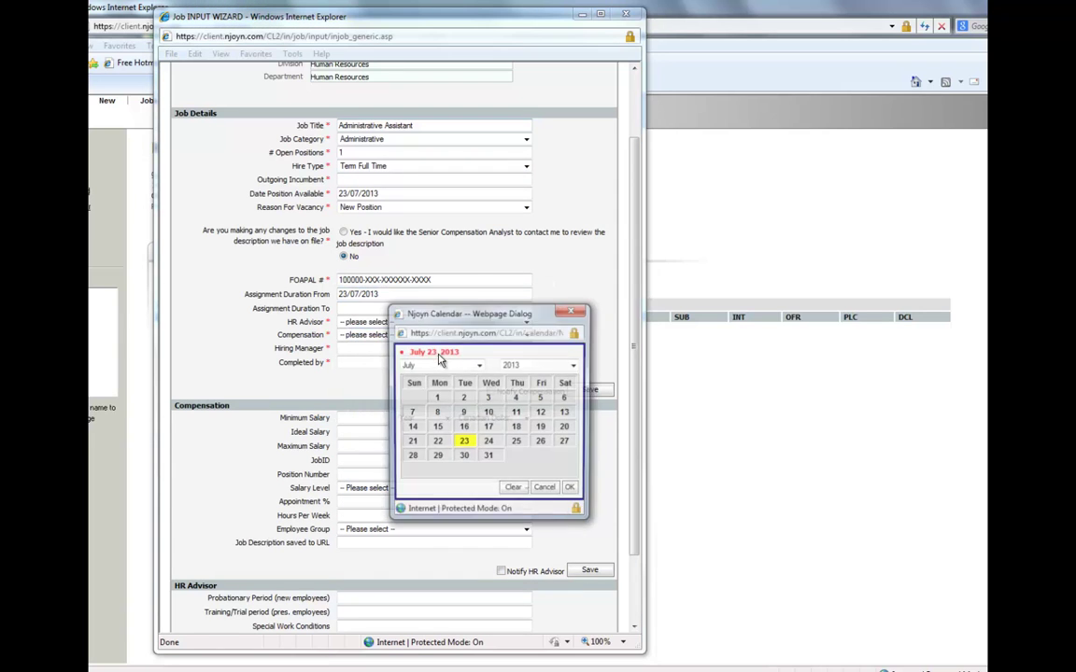
pyautogui.click(573, 365)
pyautogui.click(569, 386)
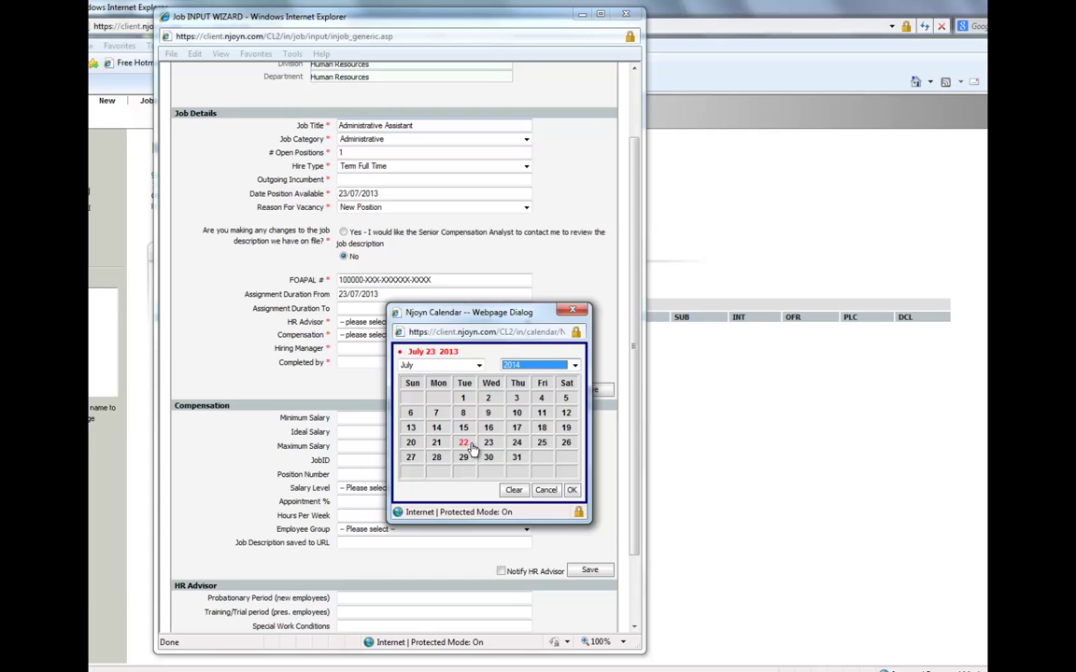
pyautogui.click(571, 489)
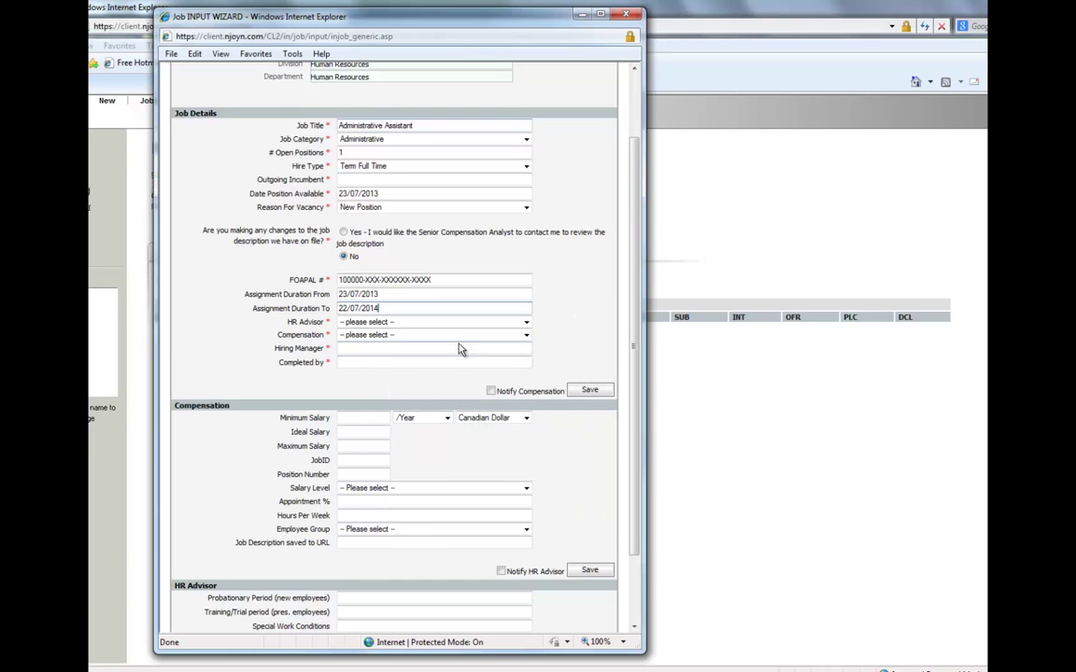
# Step: Choose the HR advisor and the compensation contact from their dropdowns
pyautogui.click(526, 322)
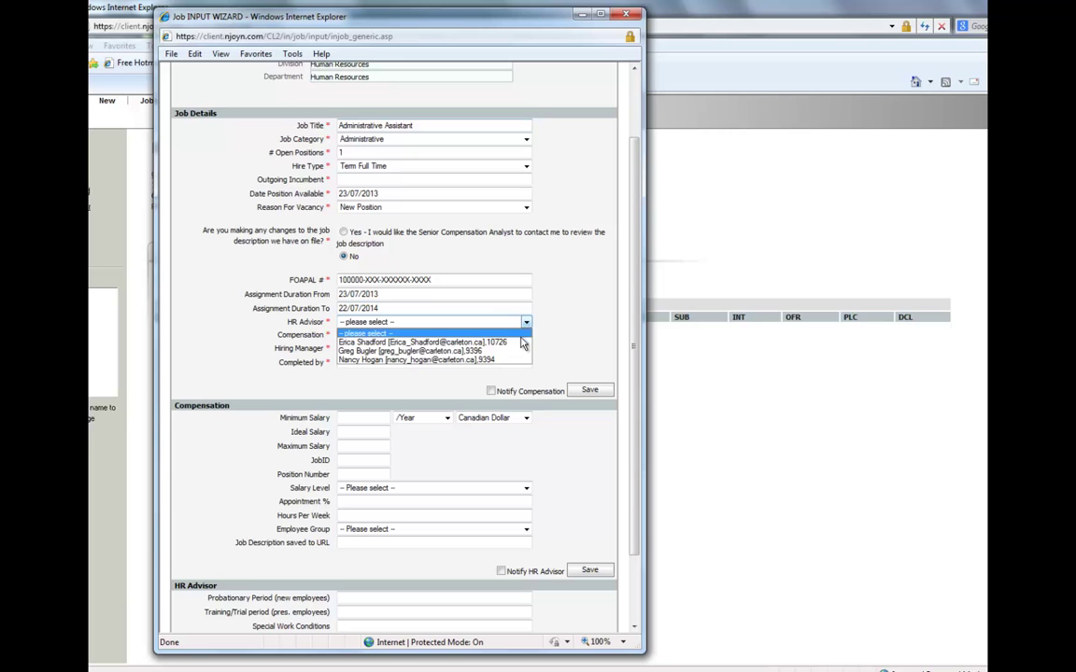
pyautogui.click(519, 361)
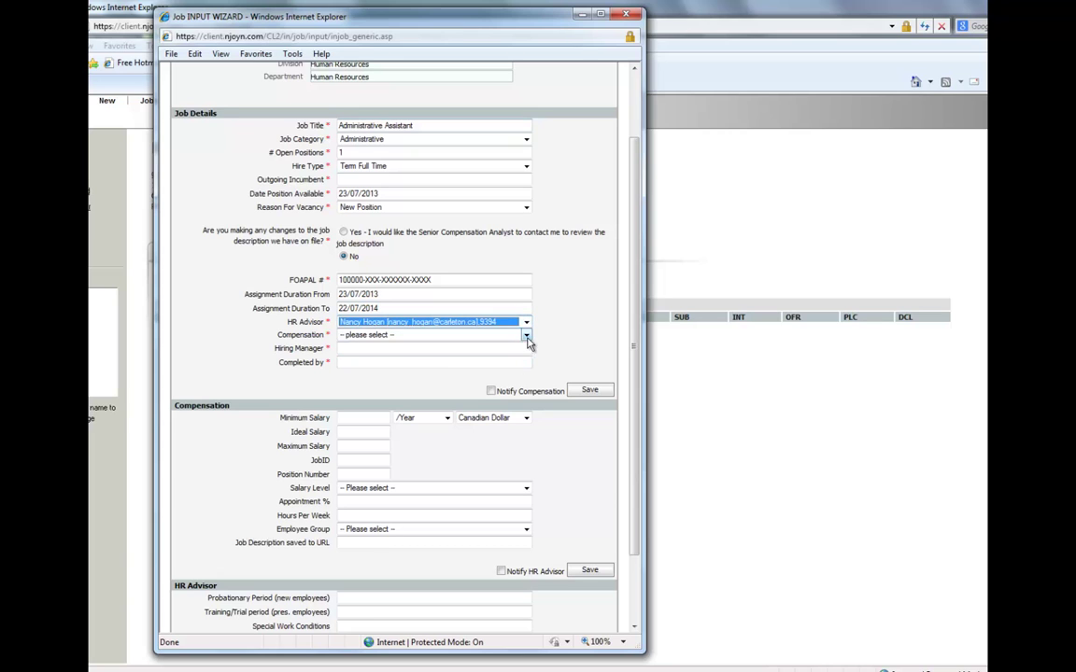
pyautogui.click(523, 335)
pyautogui.click(495, 363)
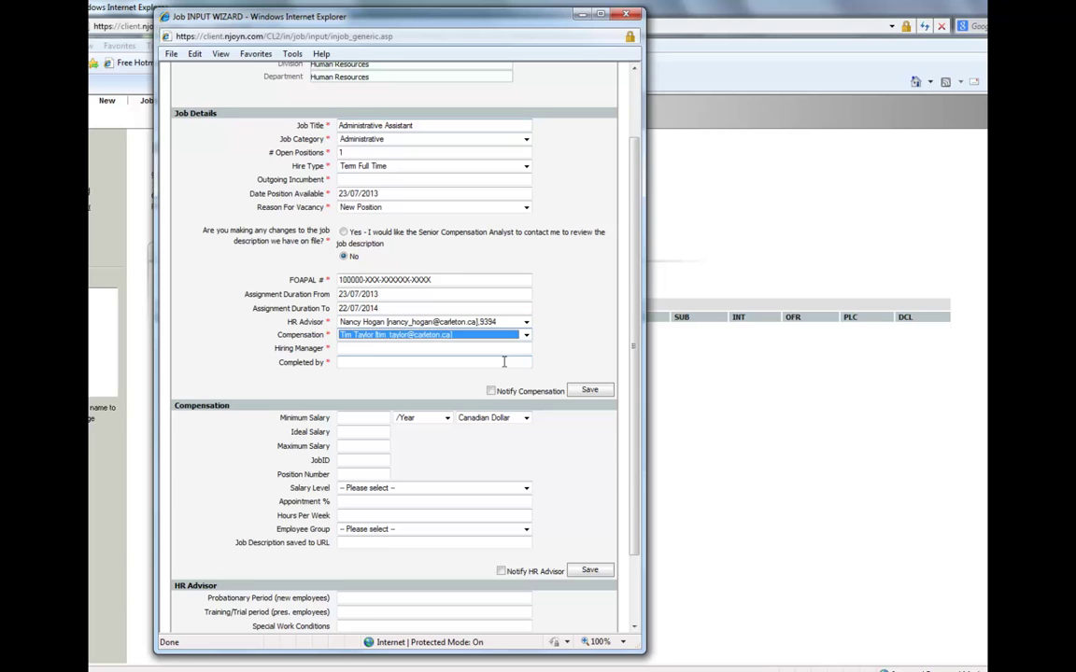
# Step: Pick the hiring manager from the users starting with C
pyautogui.click(434, 348)
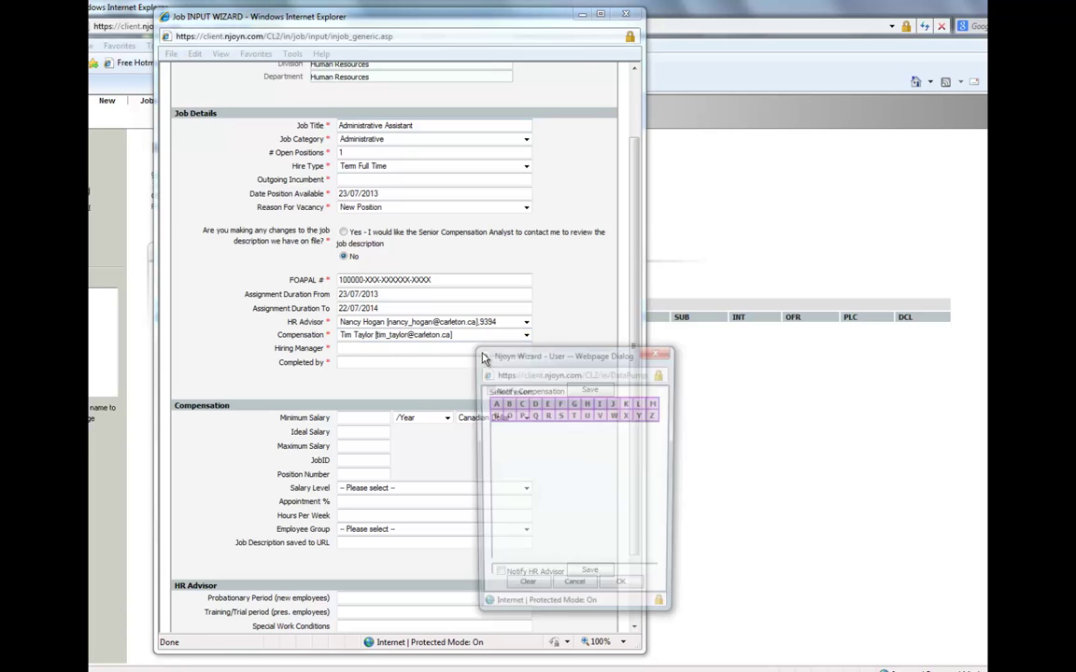
pyautogui.click(519, 403)
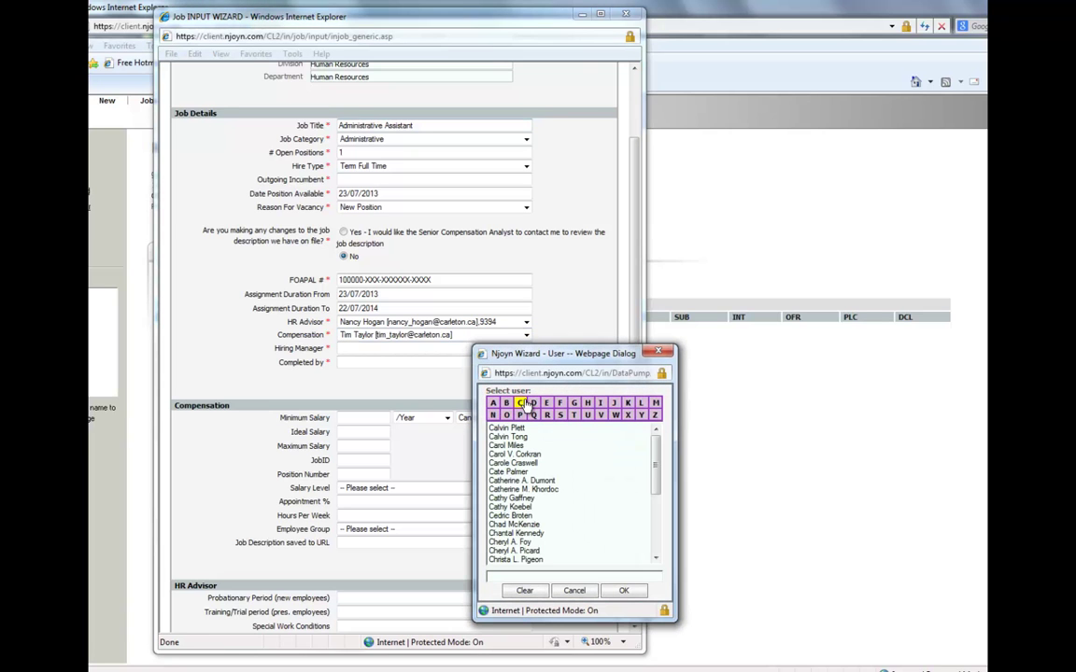
pyautogui.moveTo(657, 472); pyautogui.dragTo(658, 521)
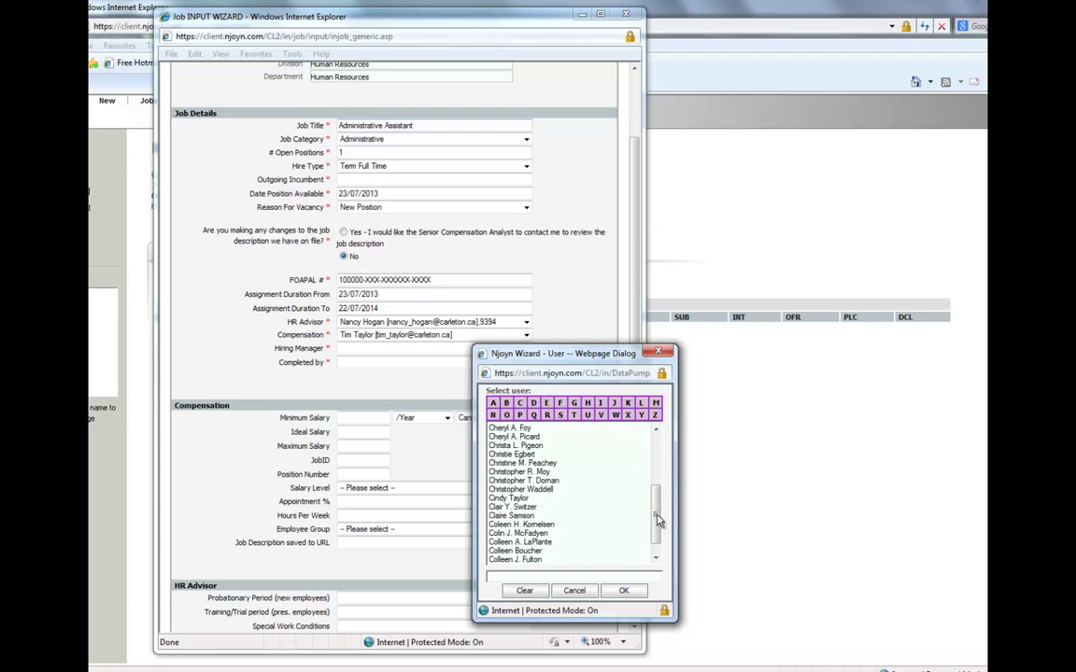
pyautogui.click(561, 551)
pyautogui.click(624, 591)
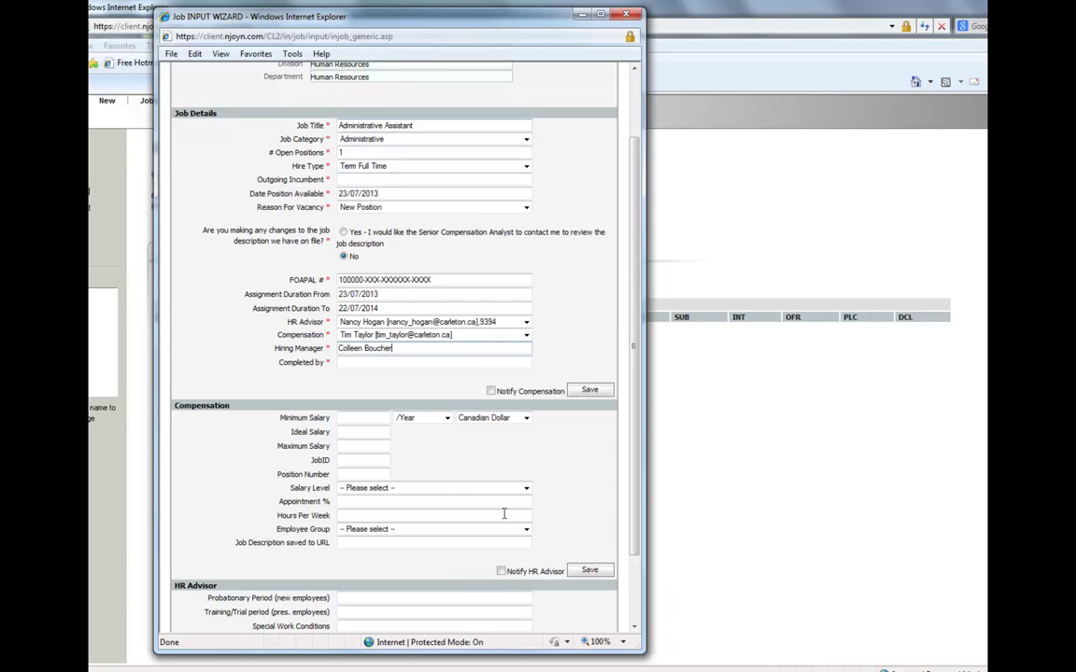
# Step: Fill in who completed the form, notify compensation, and save the requisition
pyautogui.click(396, 361)
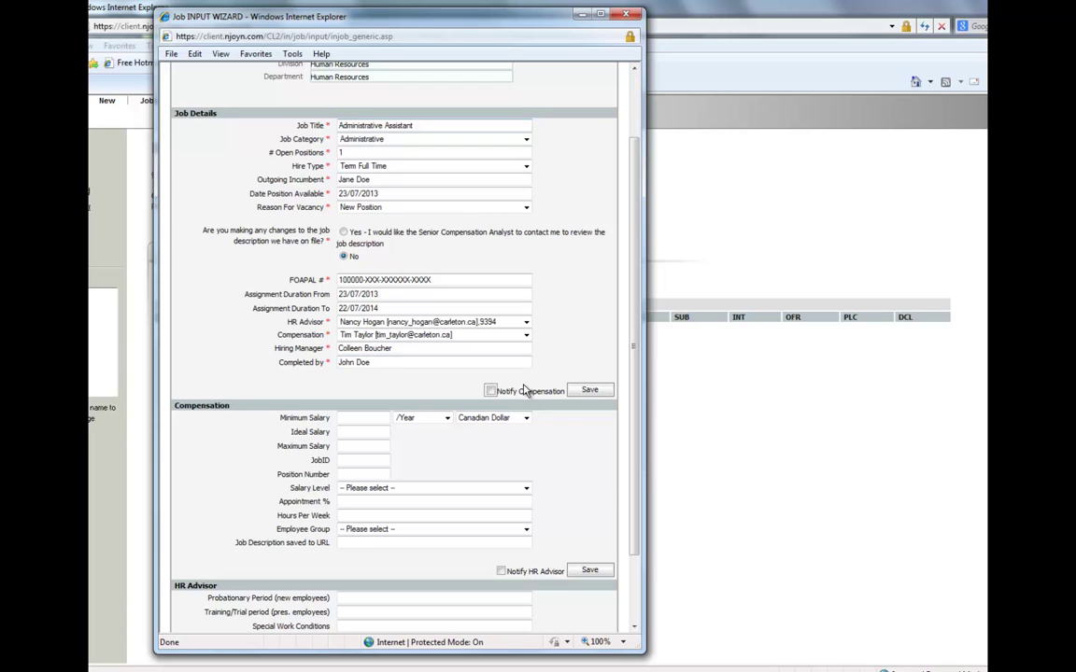
pyautogui.click(491, 392)
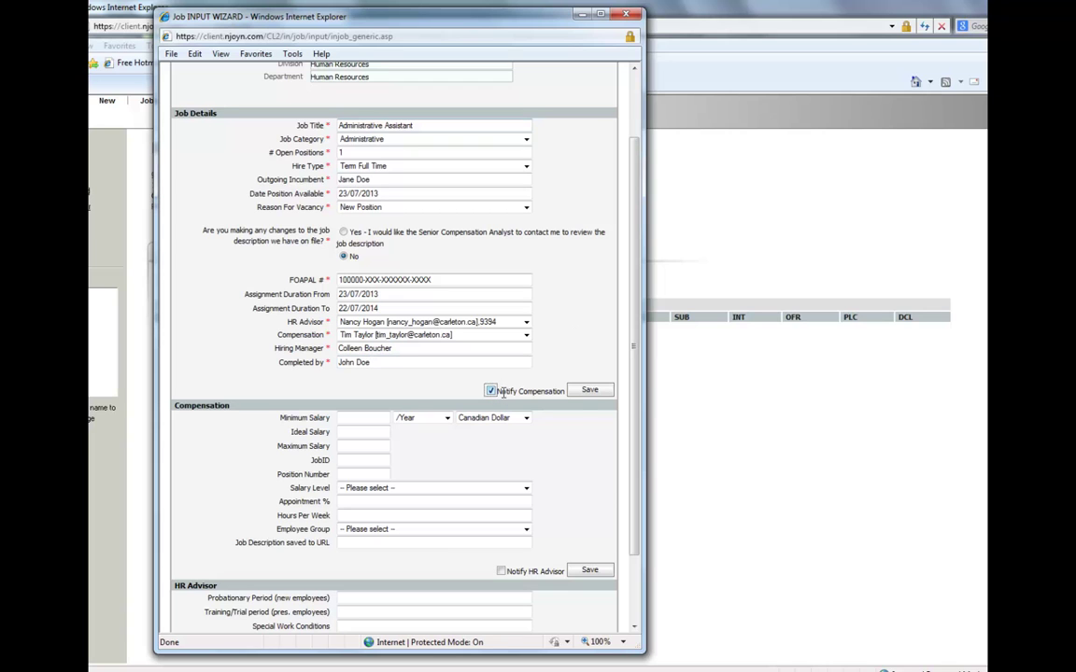
pyautogui.click(587, 392)
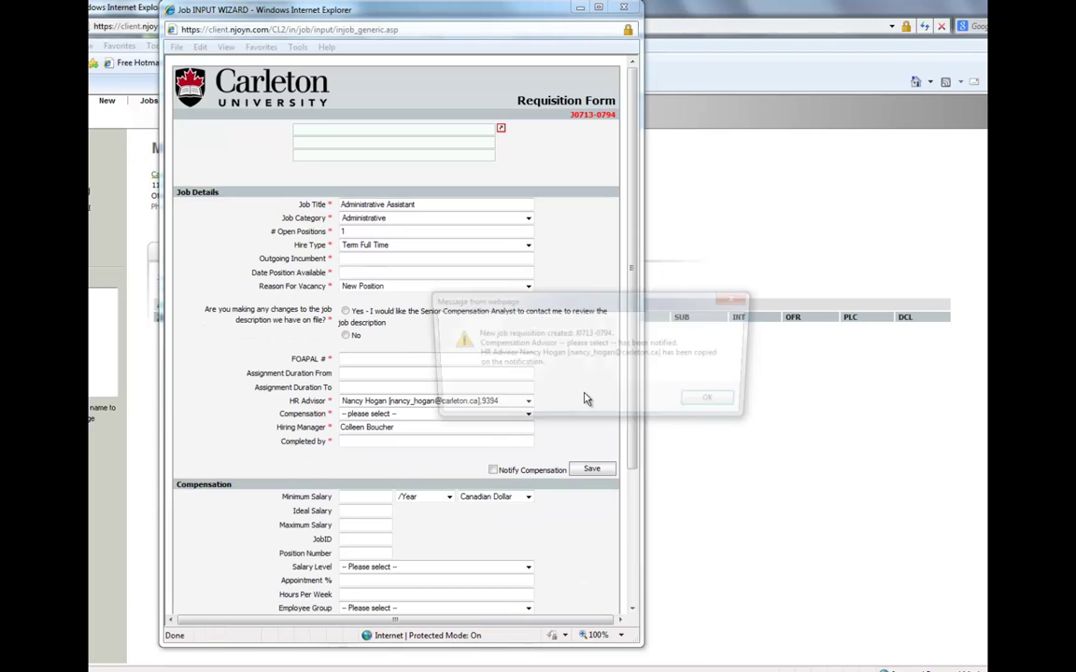
pyautogui.click(718, 404)
pyautogui.scroll(-4, 439, 387)
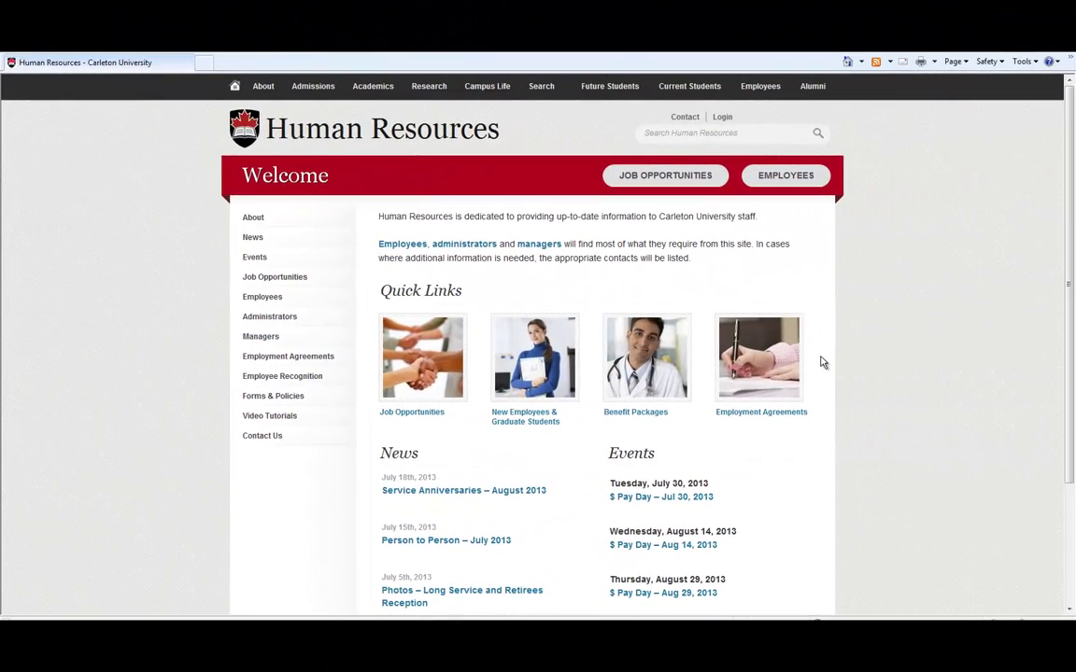
# Step: Go to Job Opportunities and launch the public Njoyn job postings site
pyautogui.click(692, 181)
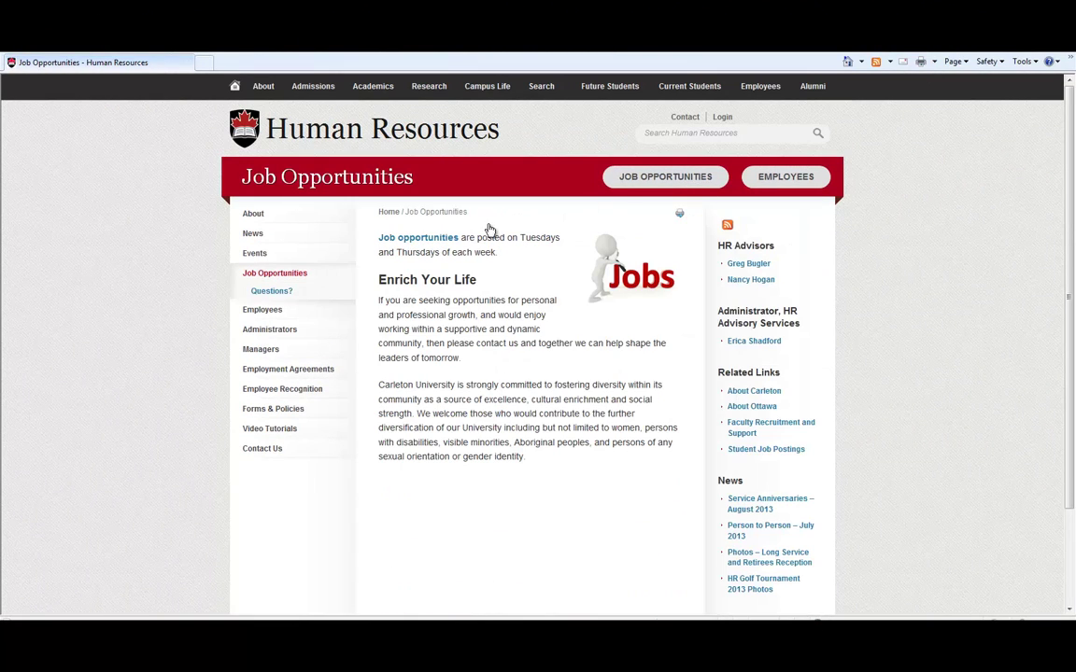
pyautogui.click(432, 245)
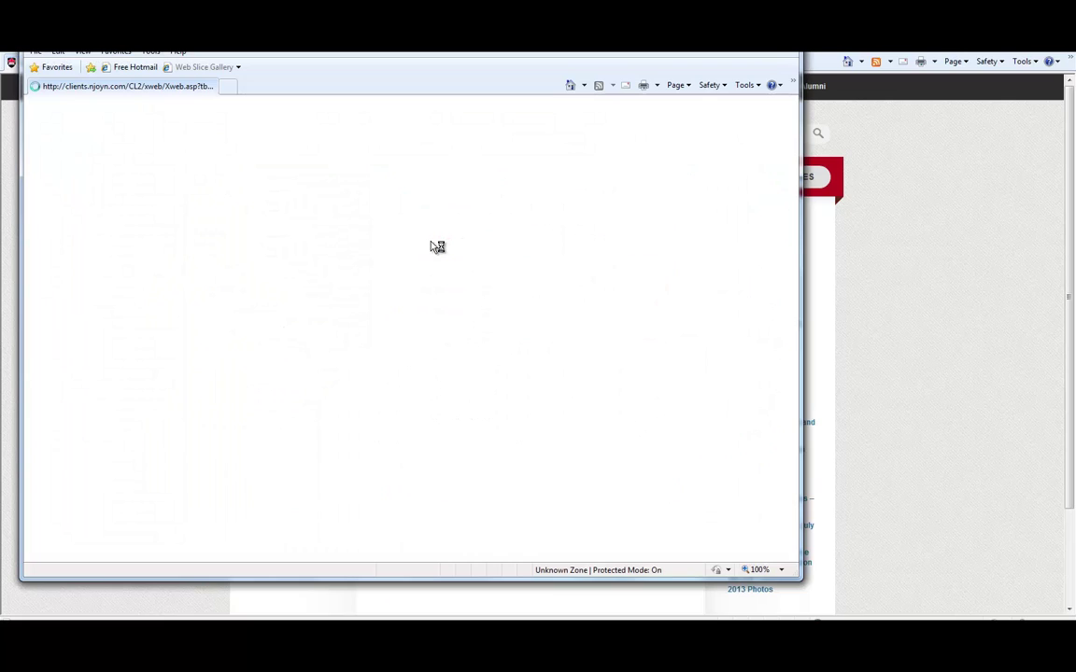